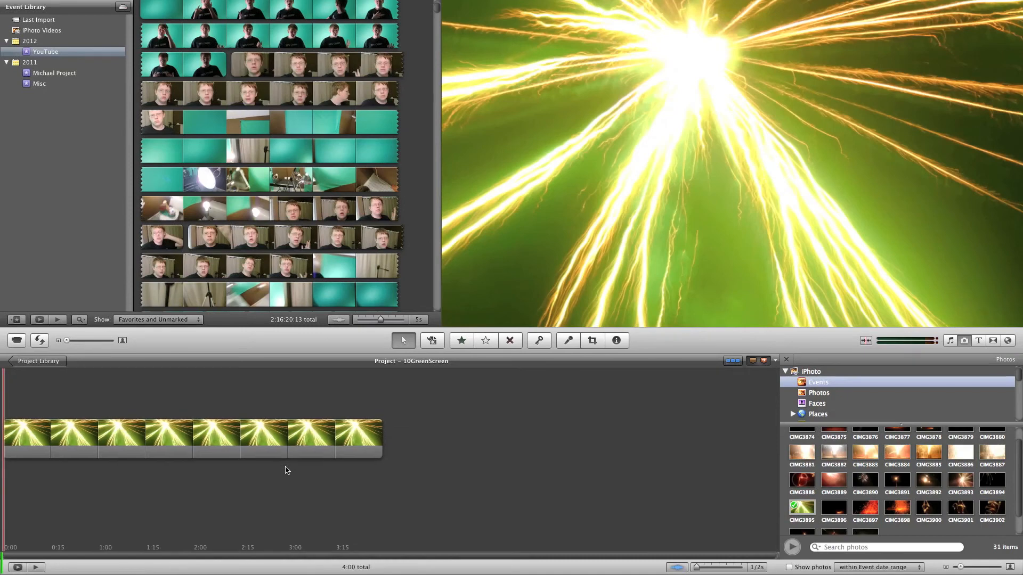
Step: Set the duration of the sparks background still in the project to 5:00:00
click(269, 447)
click(617, 341)
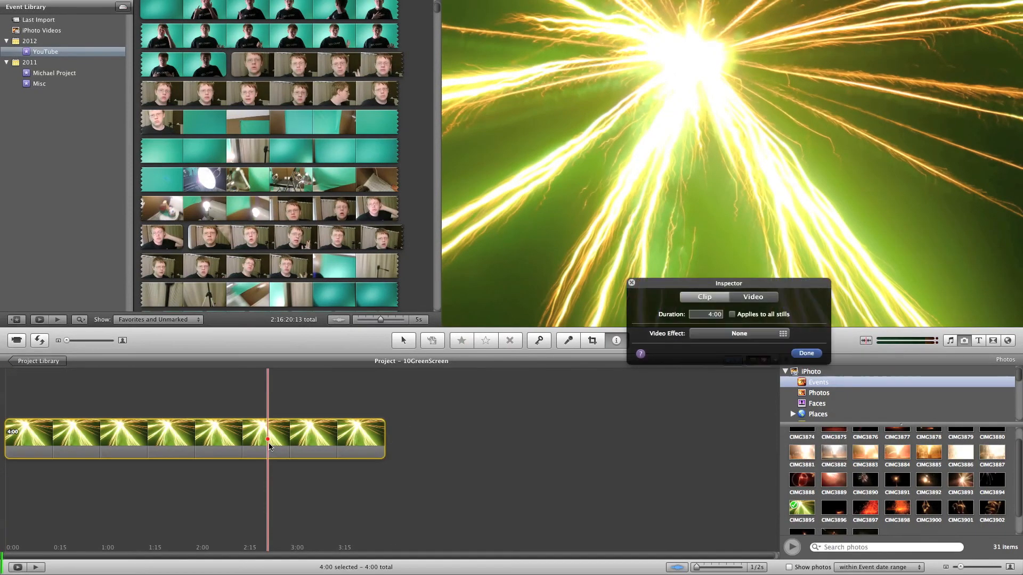
double_click(709, 315)
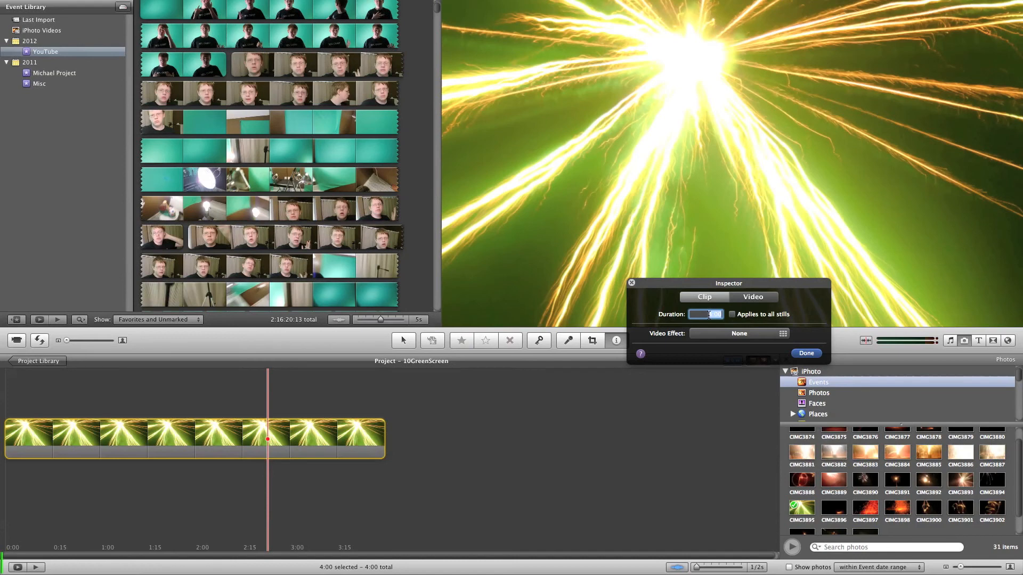
text(5)
key(Return)
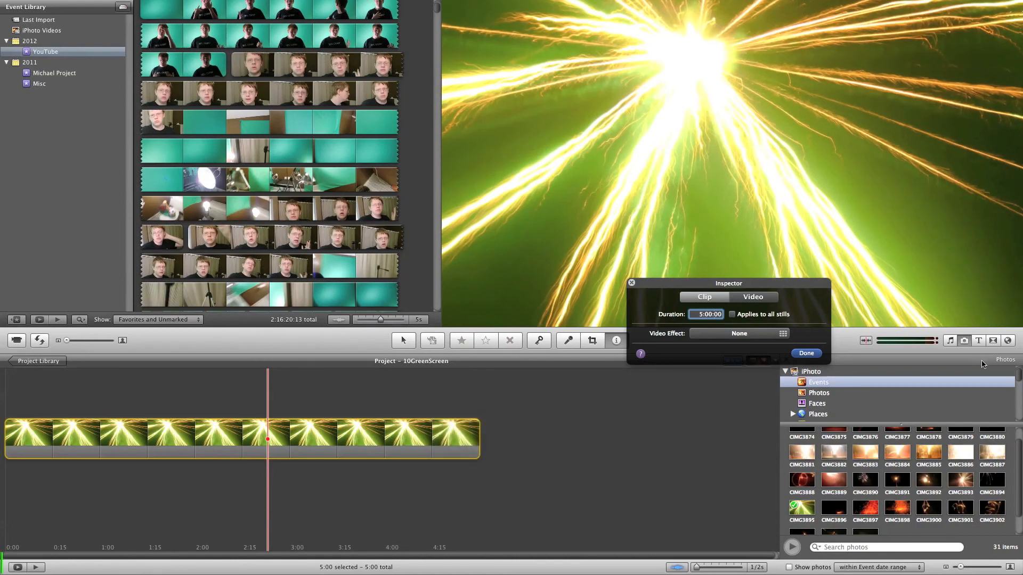
click(814, 354)
click(814, 354)
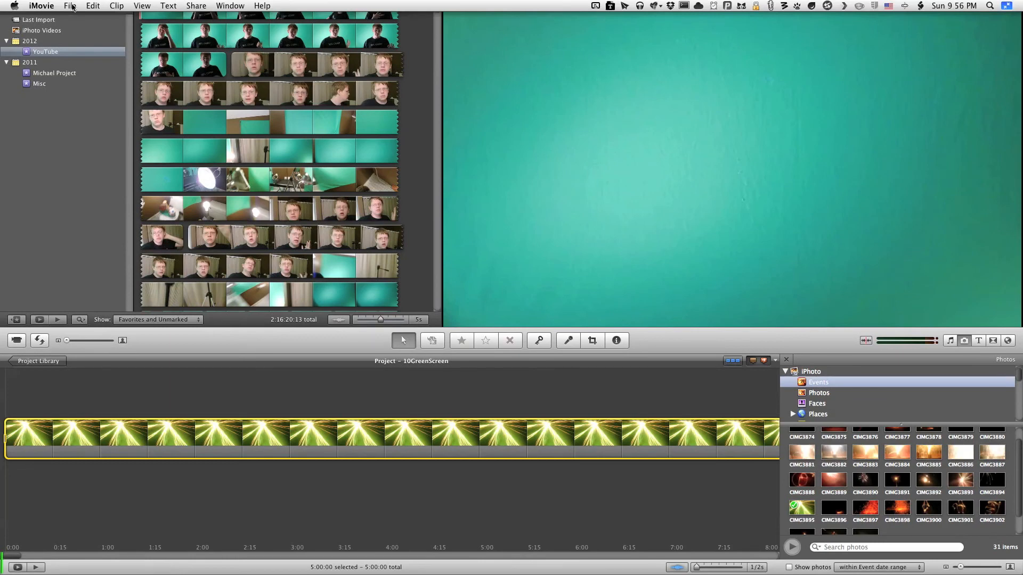
Step: Check the Show Advanced Tools option in the general preferences, moving the preferences window clear, and close the window
click(42, 7)
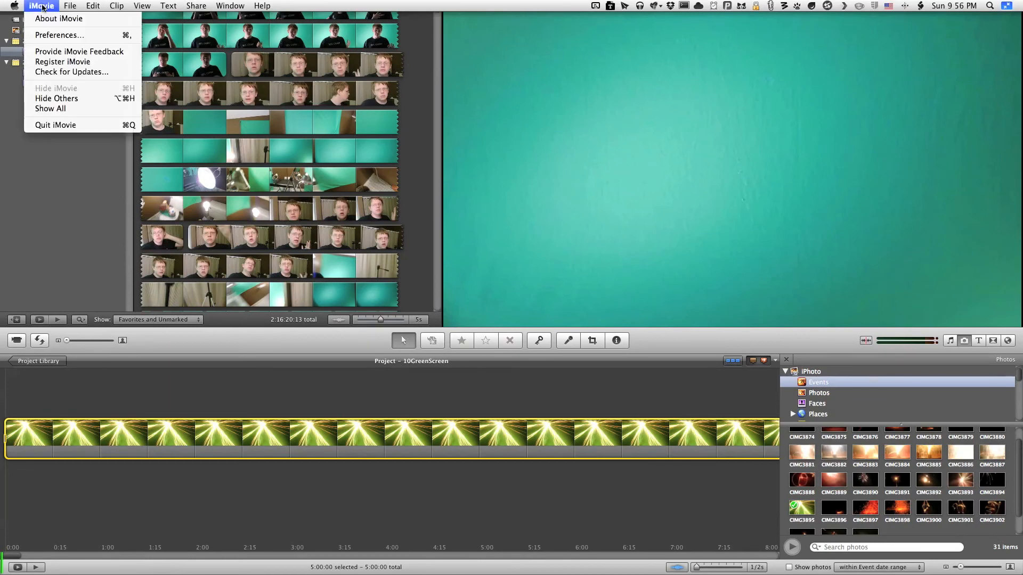
click(43, 36)
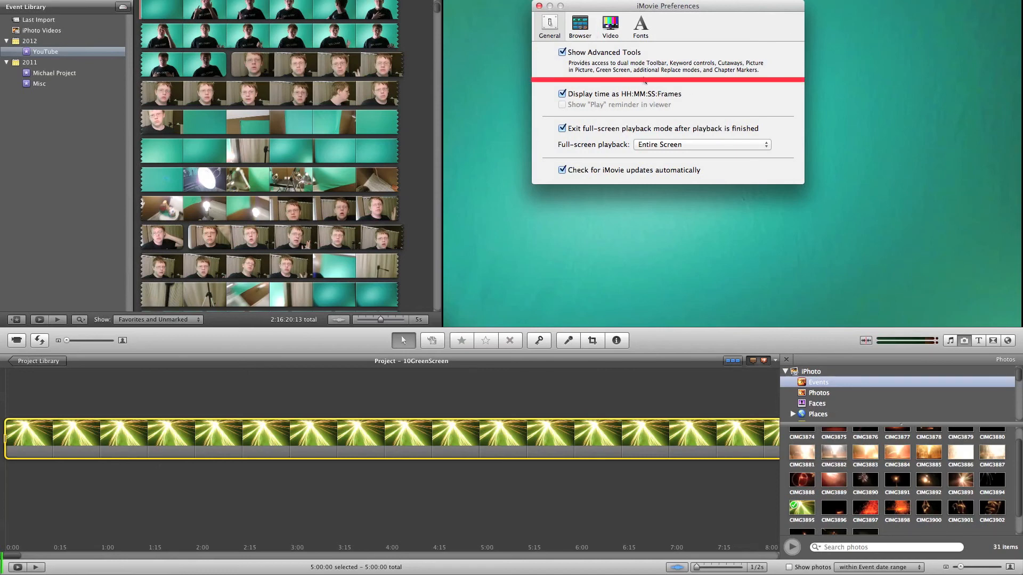
drag(587, 11, 505, 144)
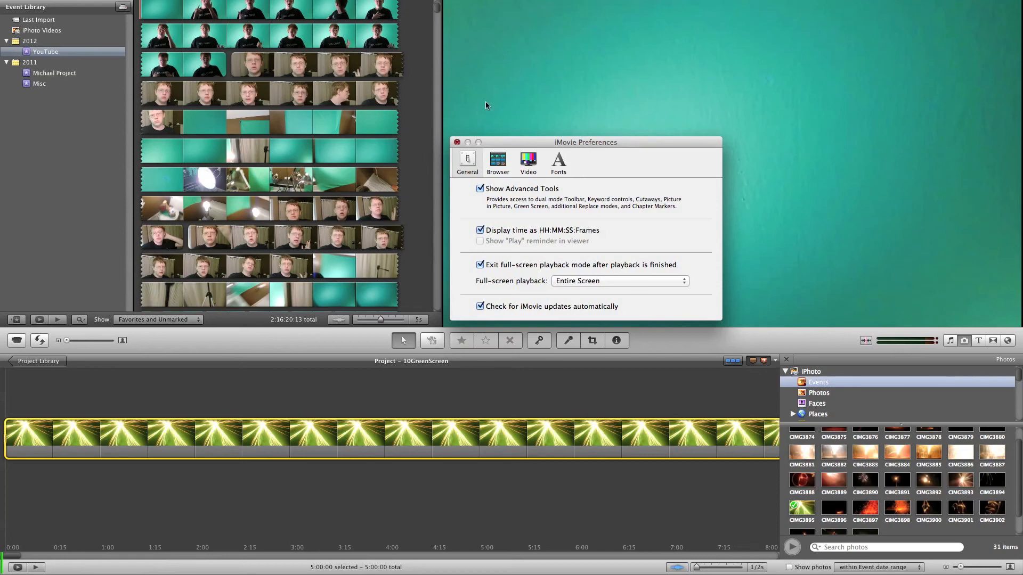
key(super+w)
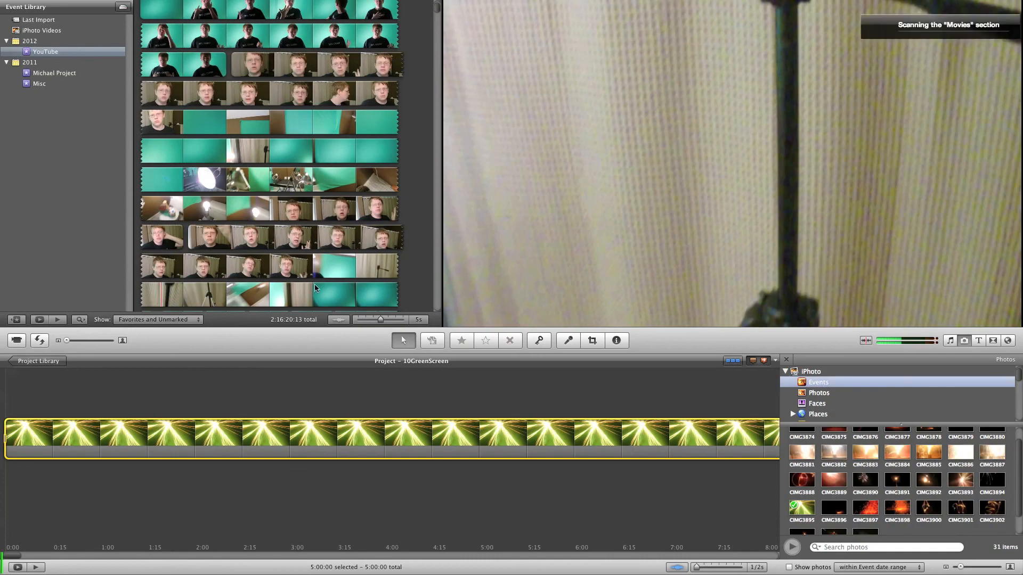
Step: Swap the positions of the project and event areas, and swap them back
click(37, 341)
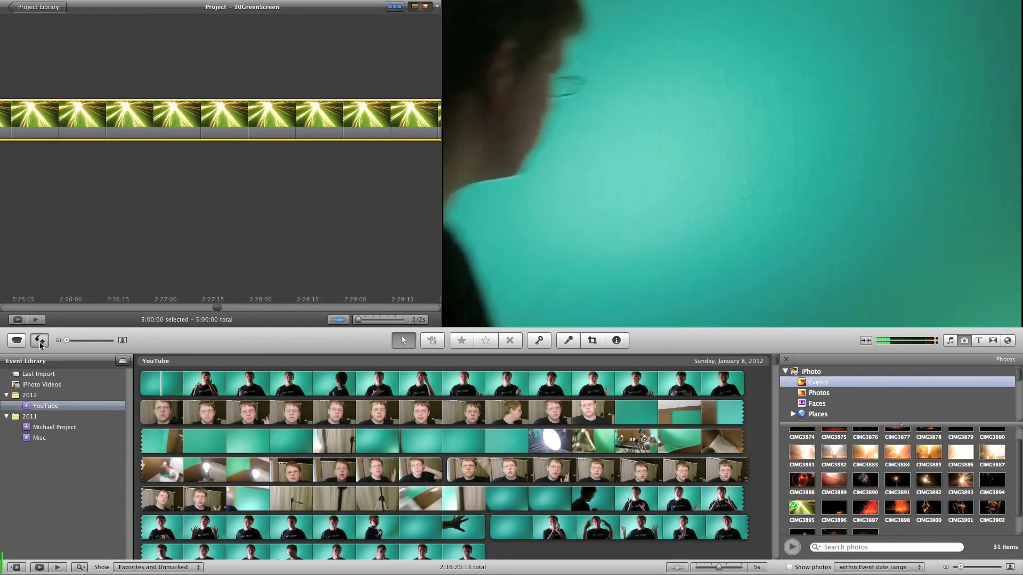
click(39, 342)
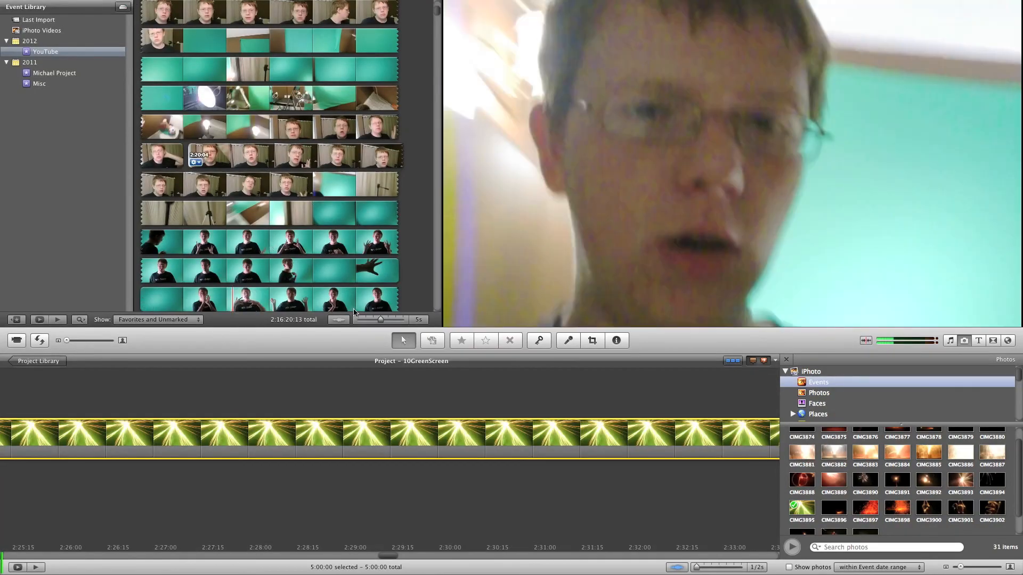
Step: Place the first clip of the YouTube event over the start of the background still as a Green Screen overlay
scroll(221, 36, up, 4)
click(222, 36)
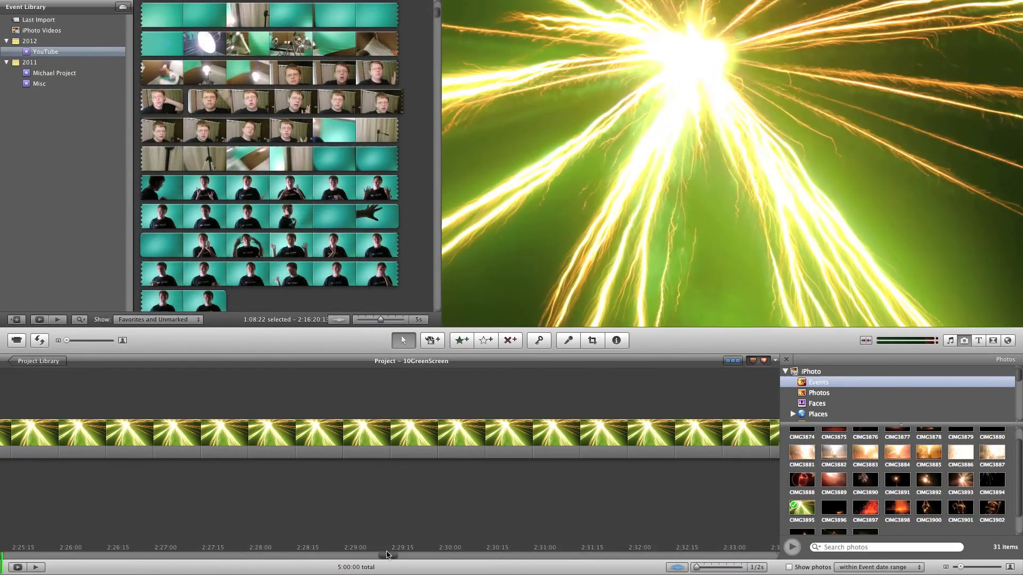
drag(389, 556, 3, 558)
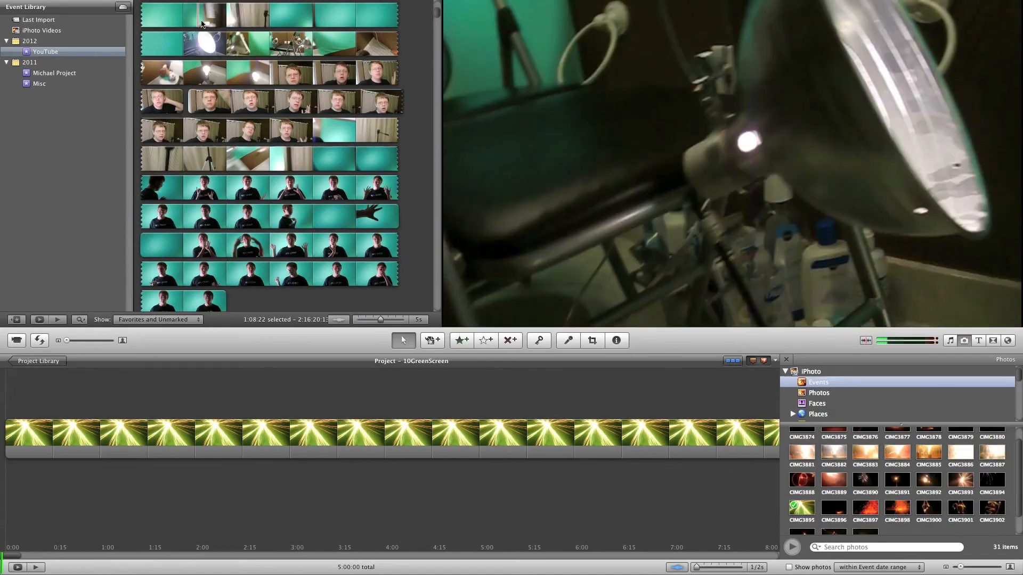
scroll(246, 72, up, 5)
scroll(246, 71, up, 1)
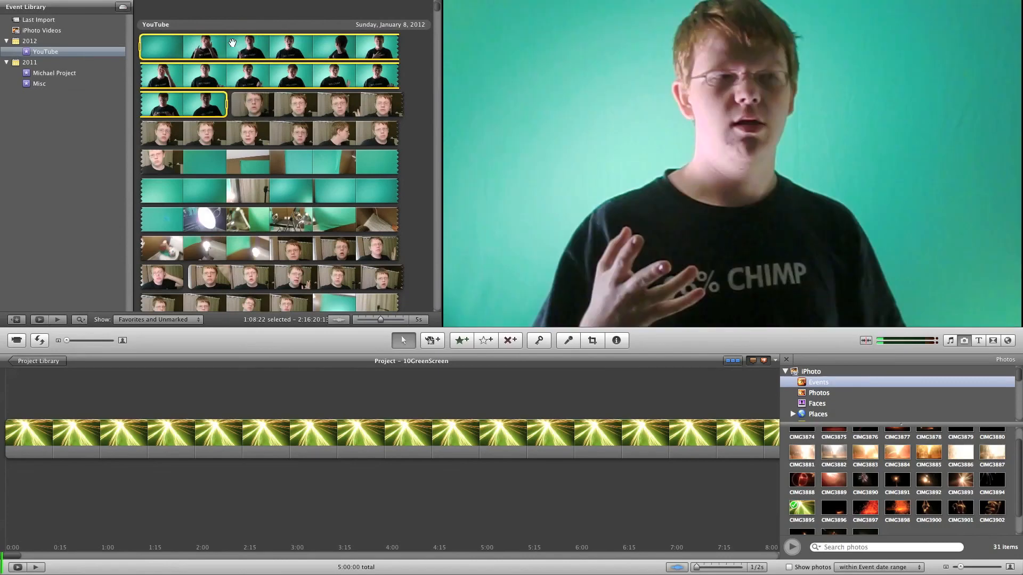
scroll(233, 45, down, 1)
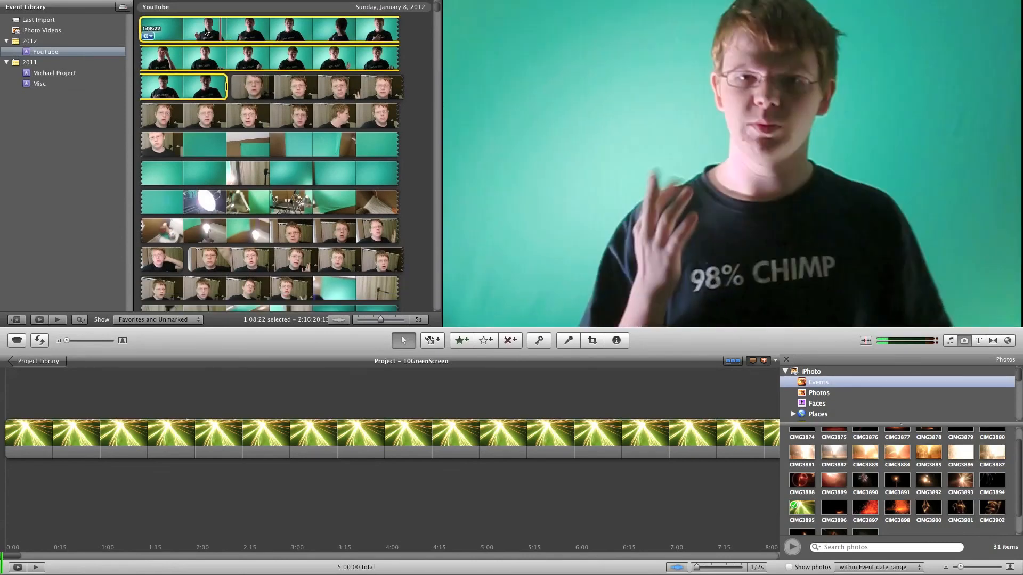
drag(203, 219, 12, 436)
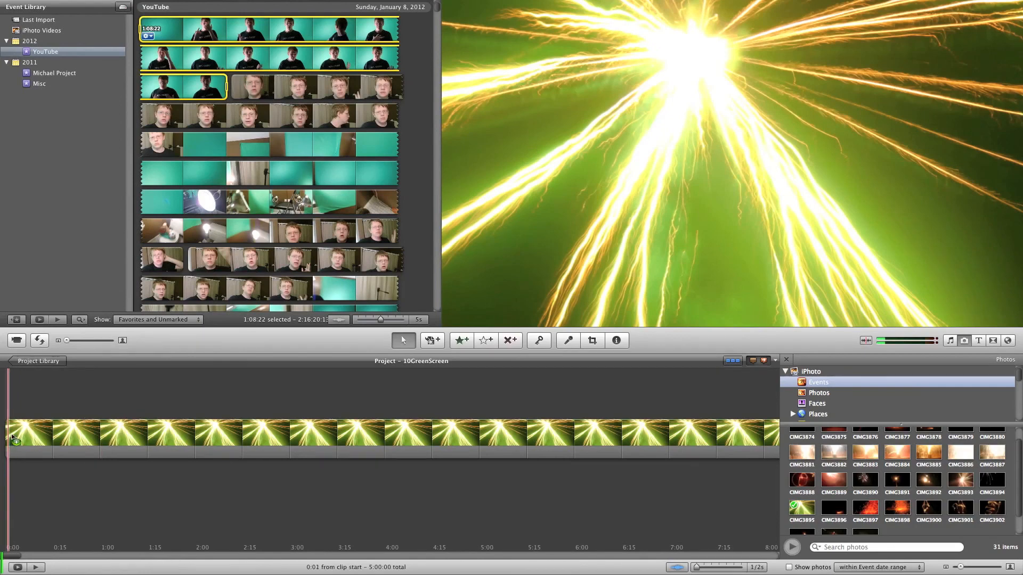
click(12, 438)
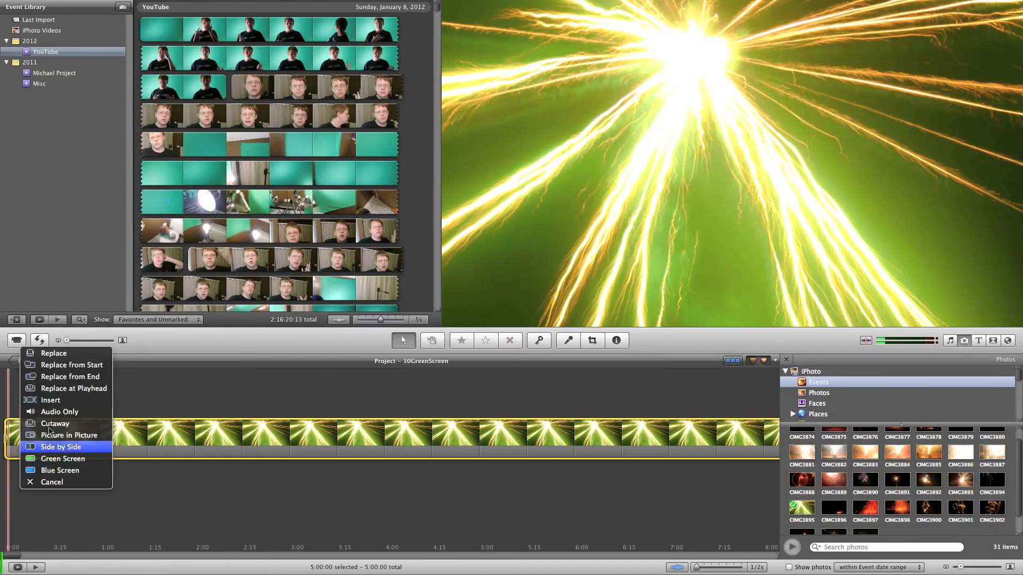
click(58, 459)
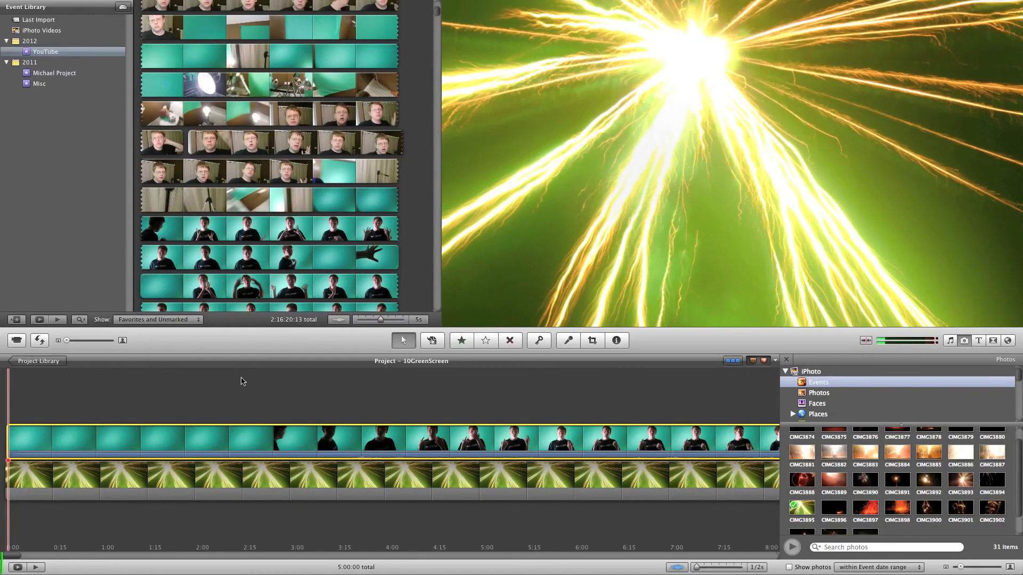
Step: Preview the green screen composite and enable Subtract last frame for the overlay clip's background
click(20, 515)
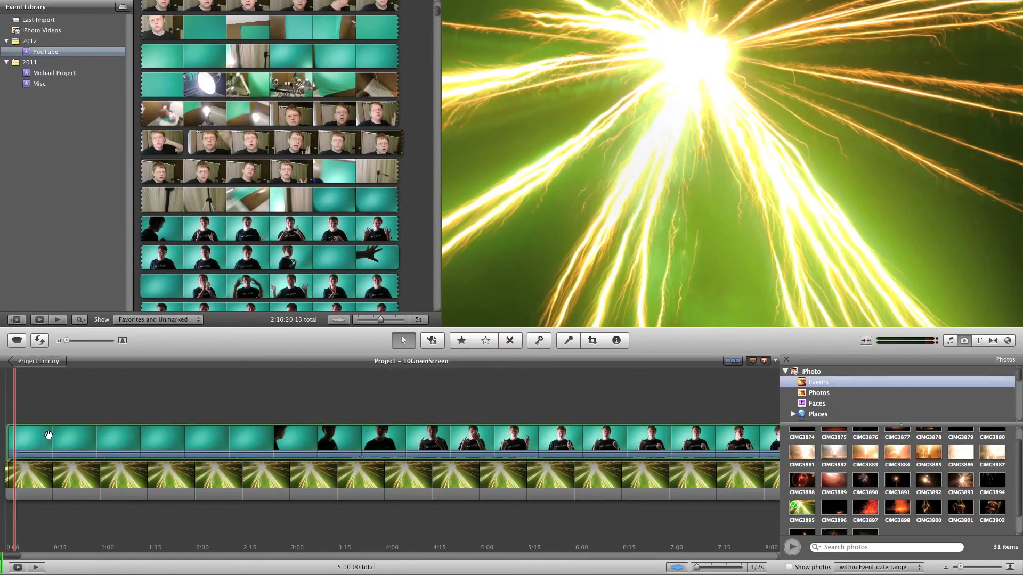
key(space)
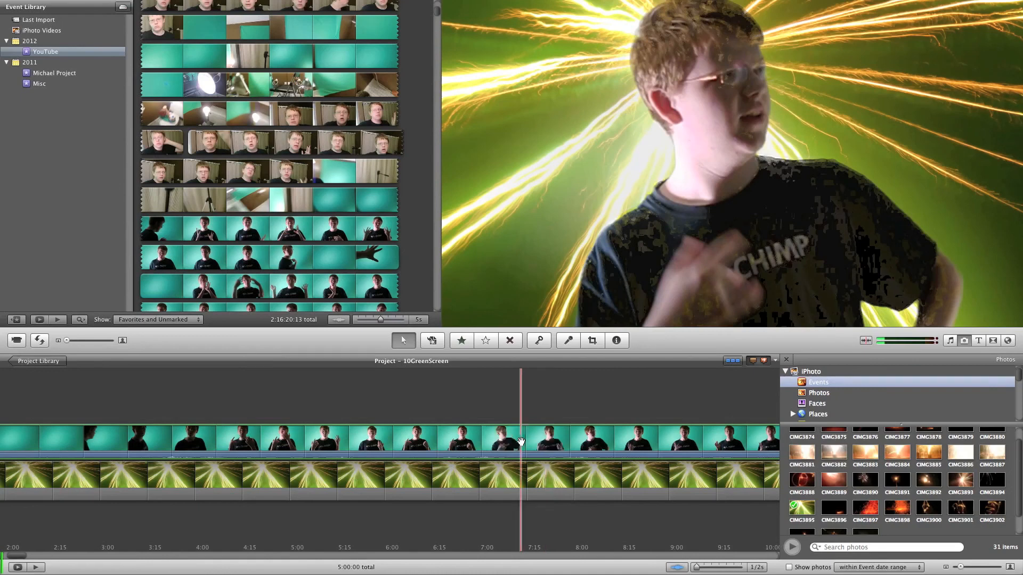
key(c)
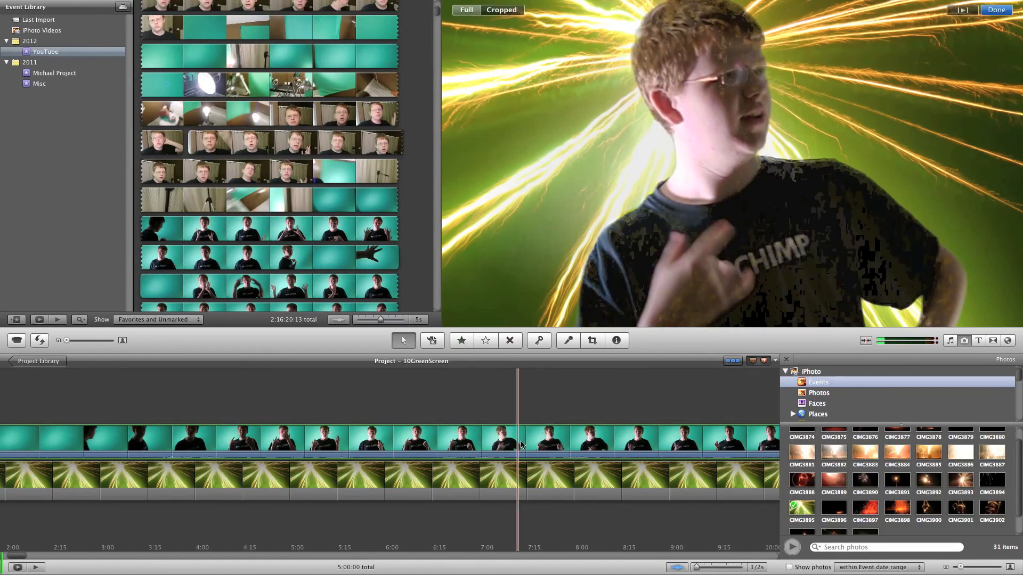
click(521, 444)
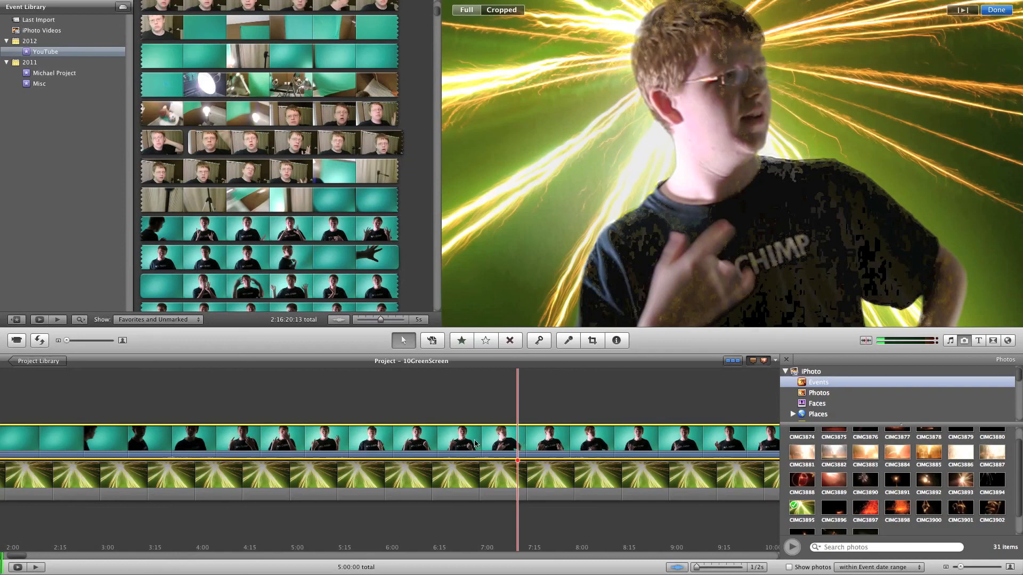
click(619, 342)
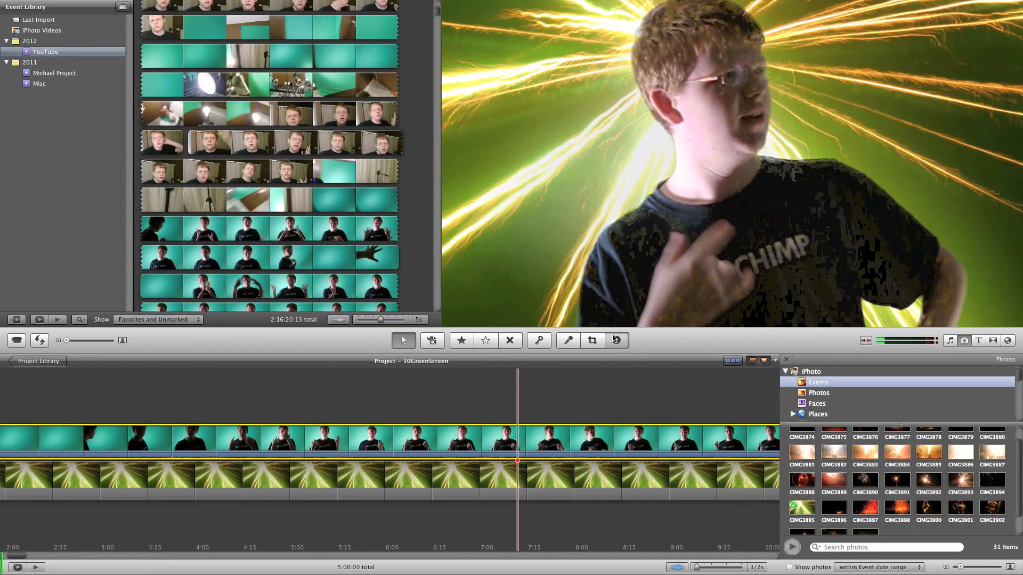
click(498, 449)
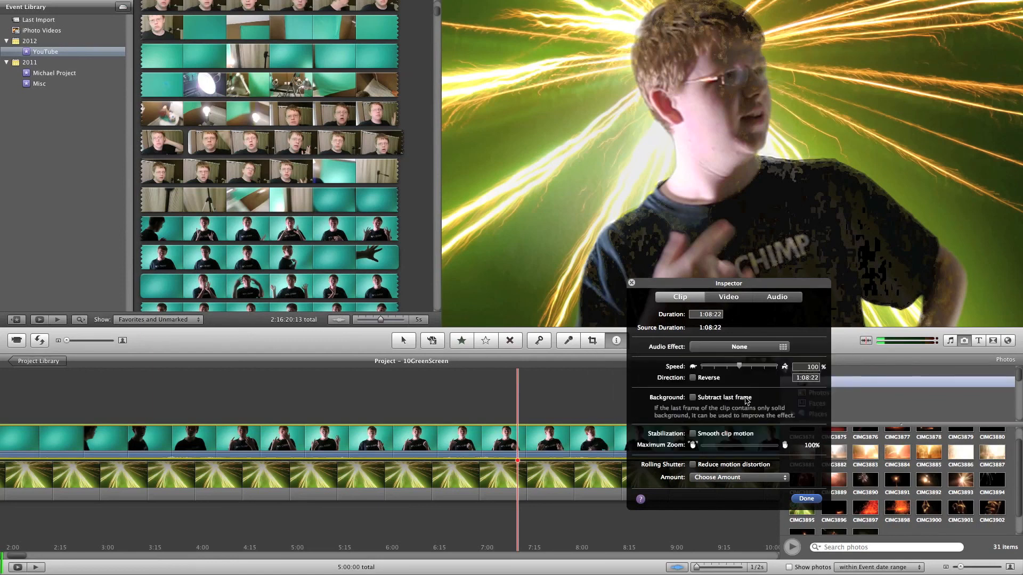
click(692, 397)
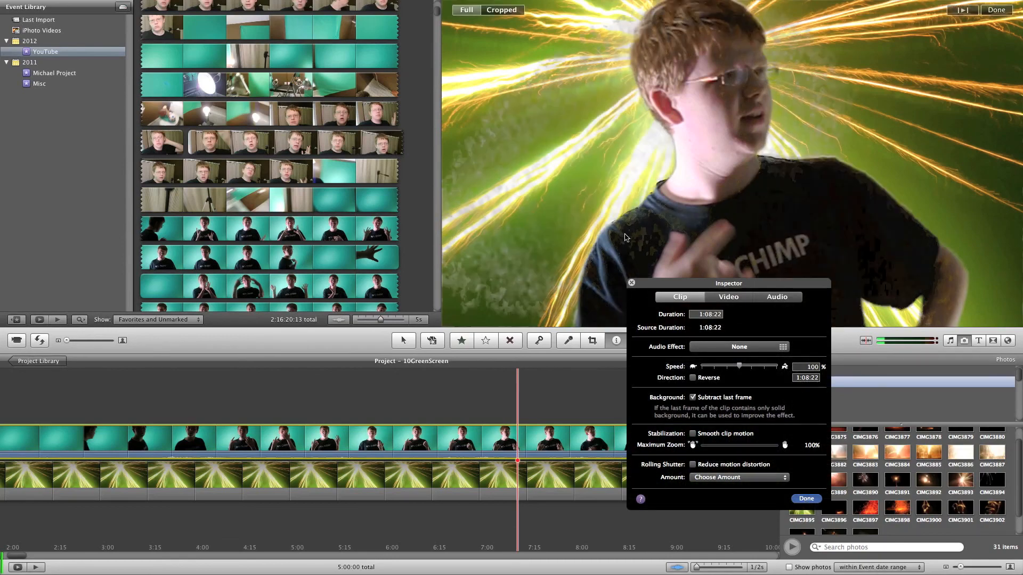
key(i)
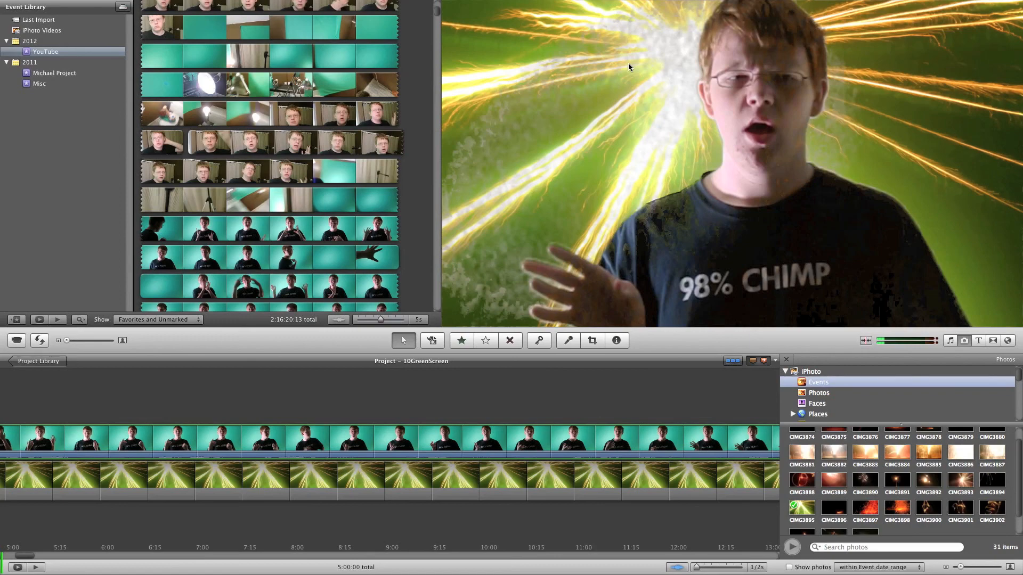
Step: Split the green screen overlay clip at about 9:00 and delete the part after the split
drag(437, 12, 437, 3)
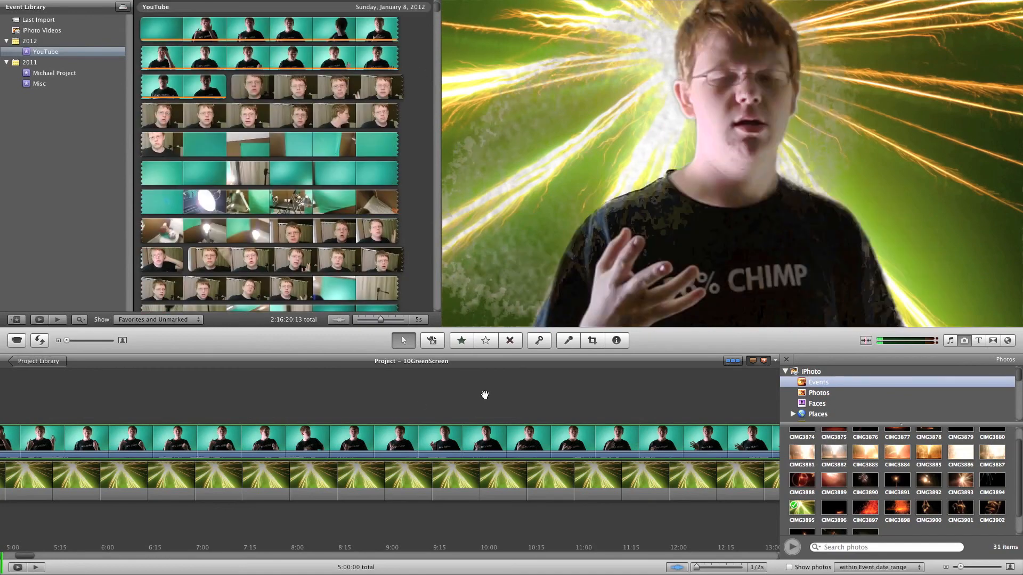
key(space)
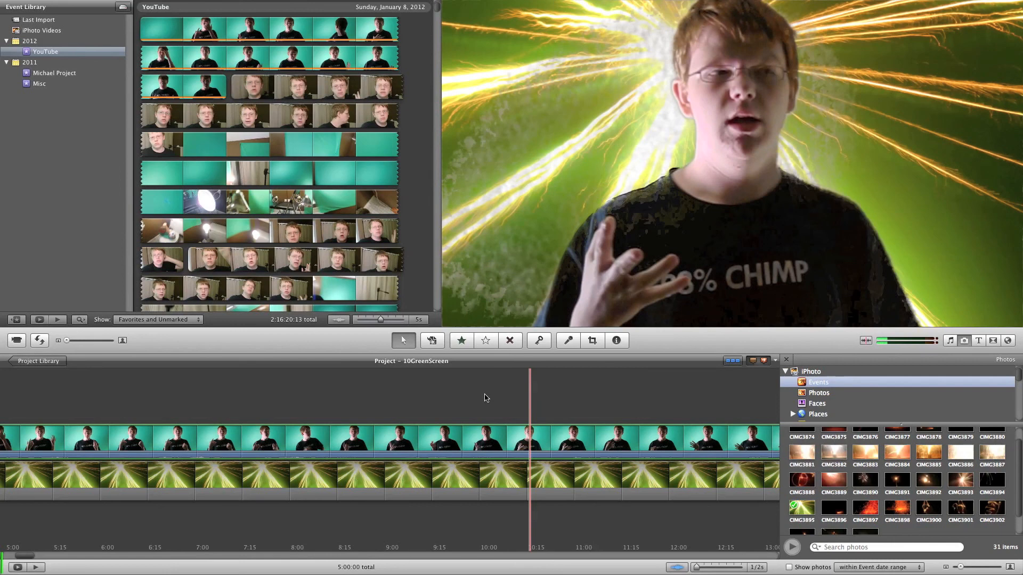
key(space)
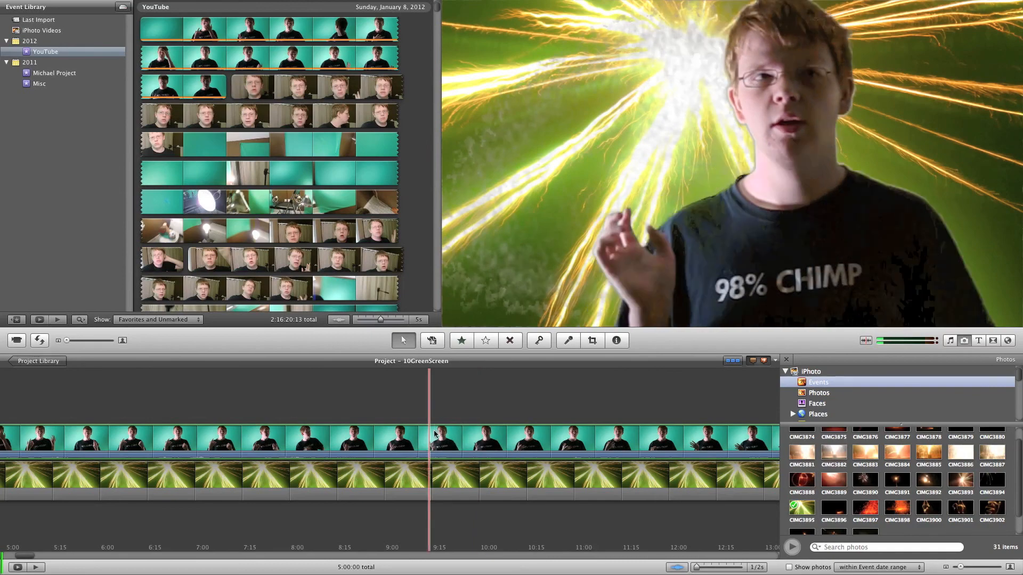
right_click(391, 442)
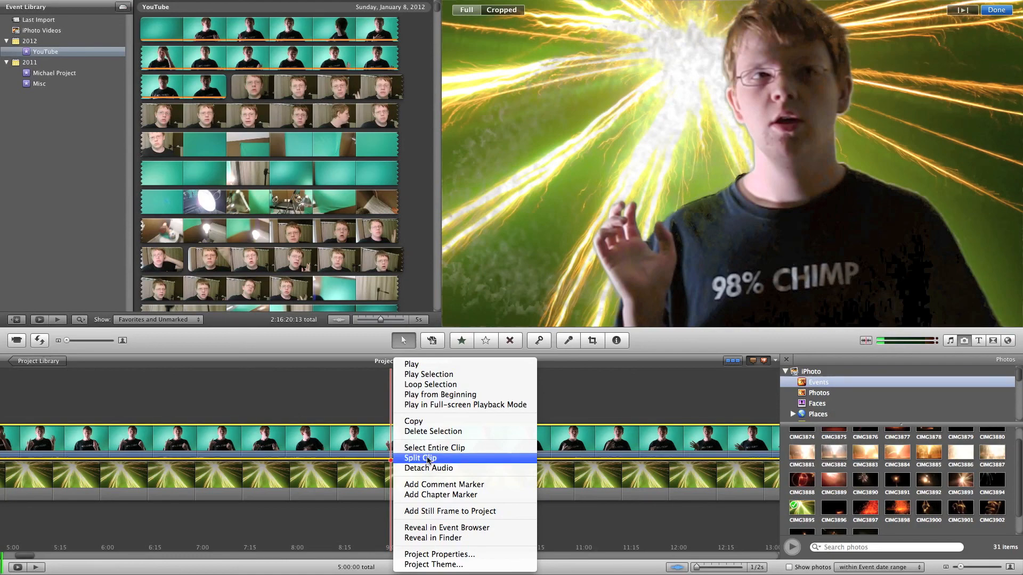
click(428, 459)
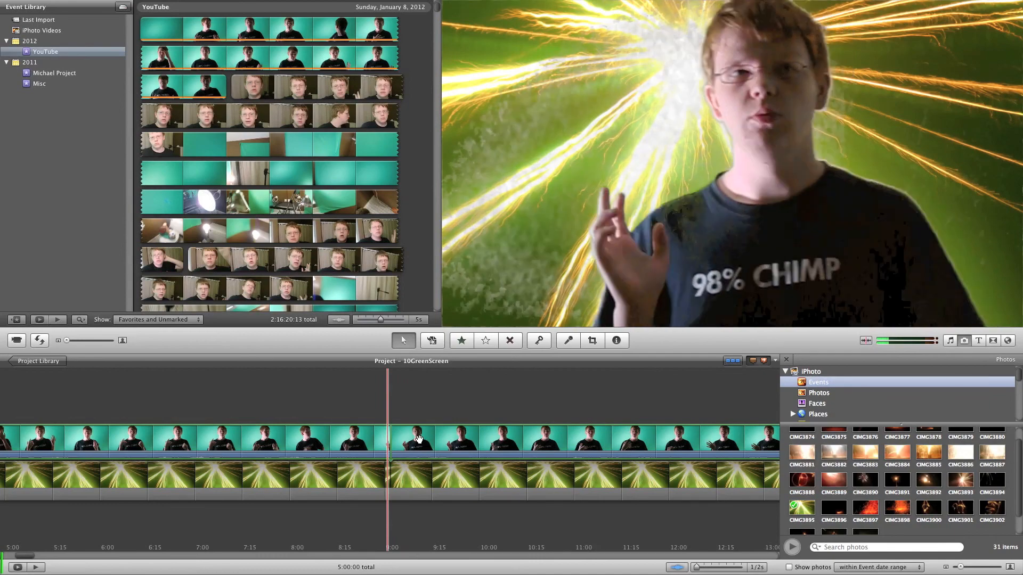
key(c)
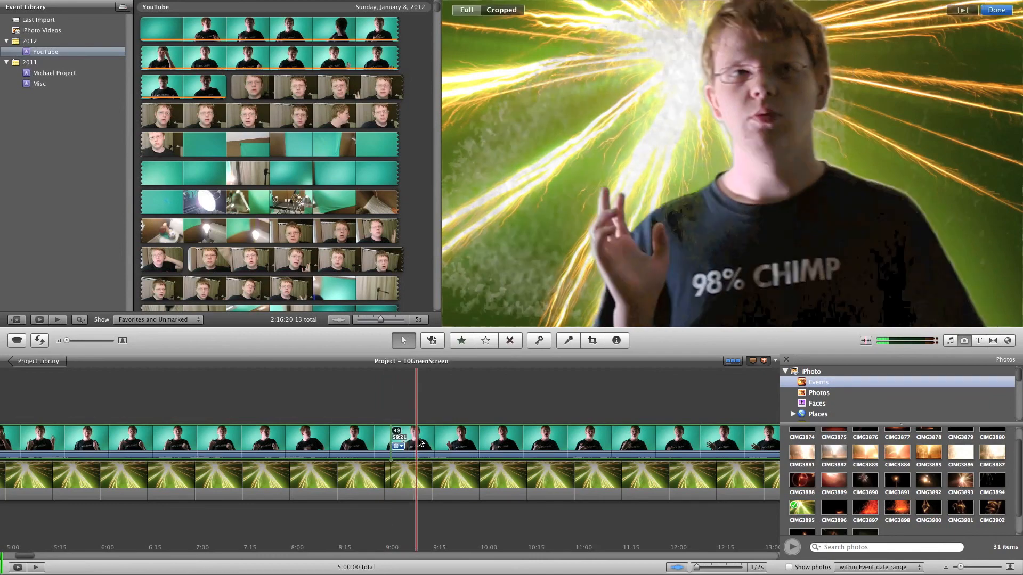
click(484, 441)
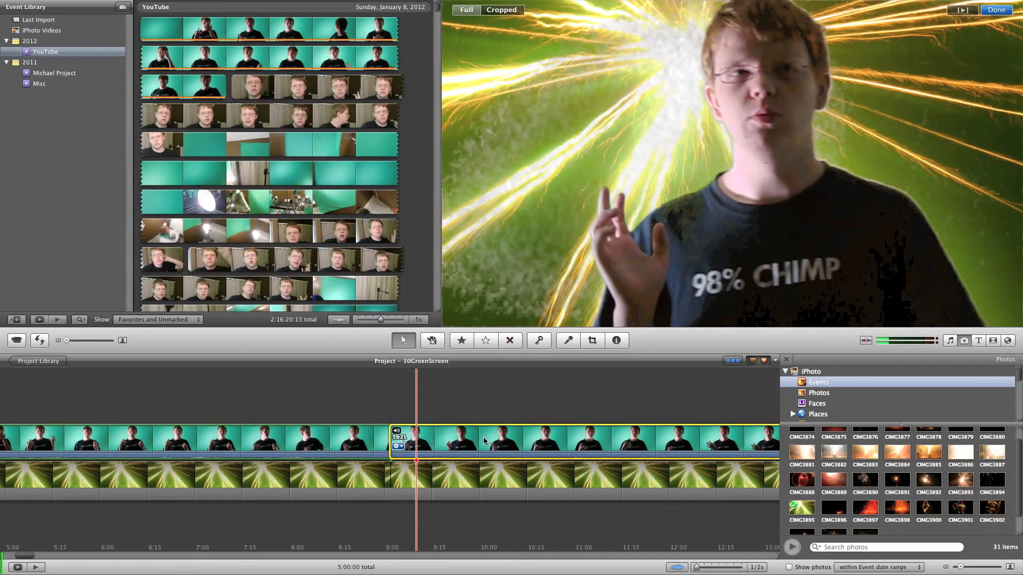
key(Delete)
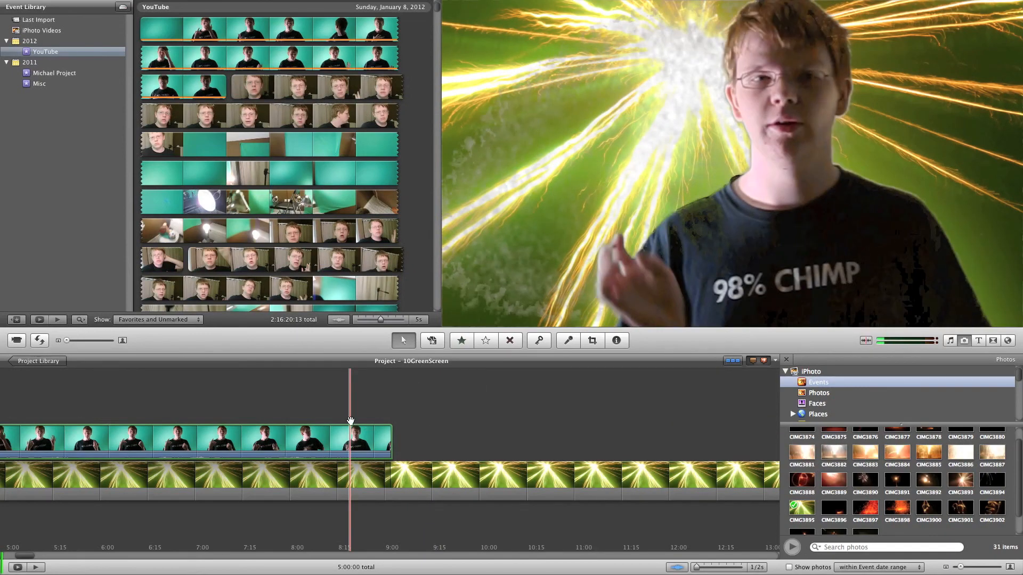
Step: Look over the sharing and export options for the finished project without choosing one
click(195, 6)
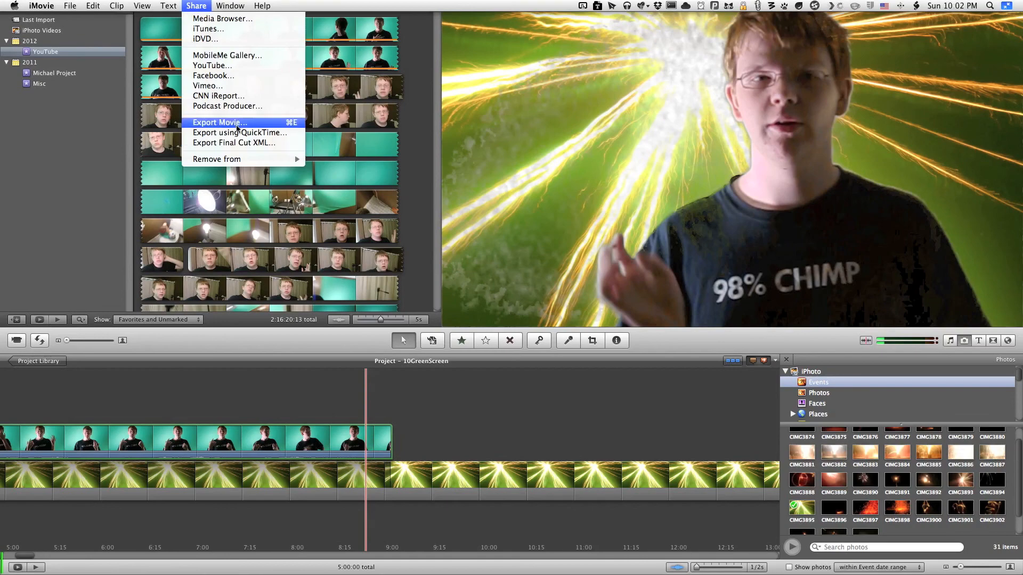
click(415, 395)
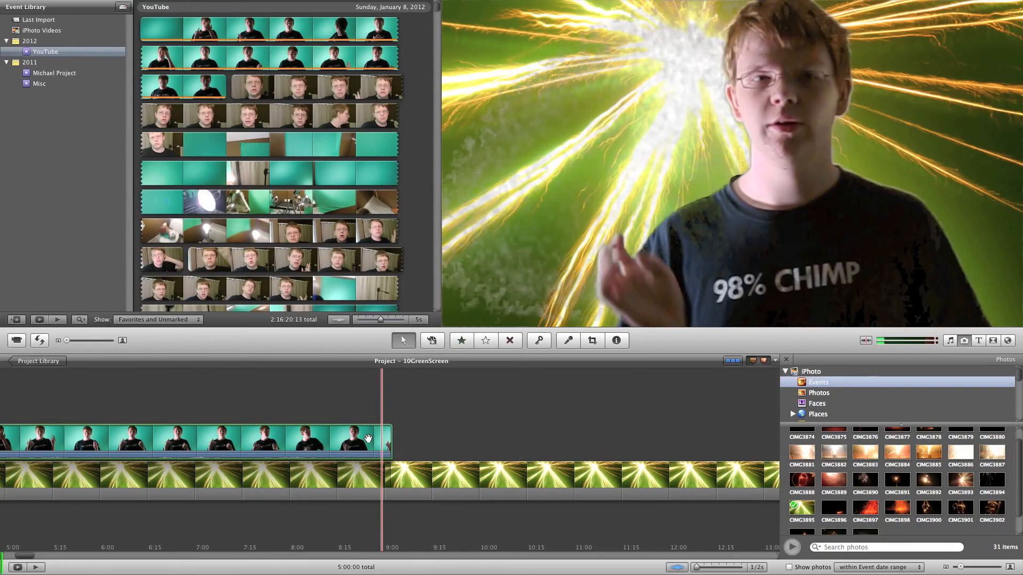
key(c)
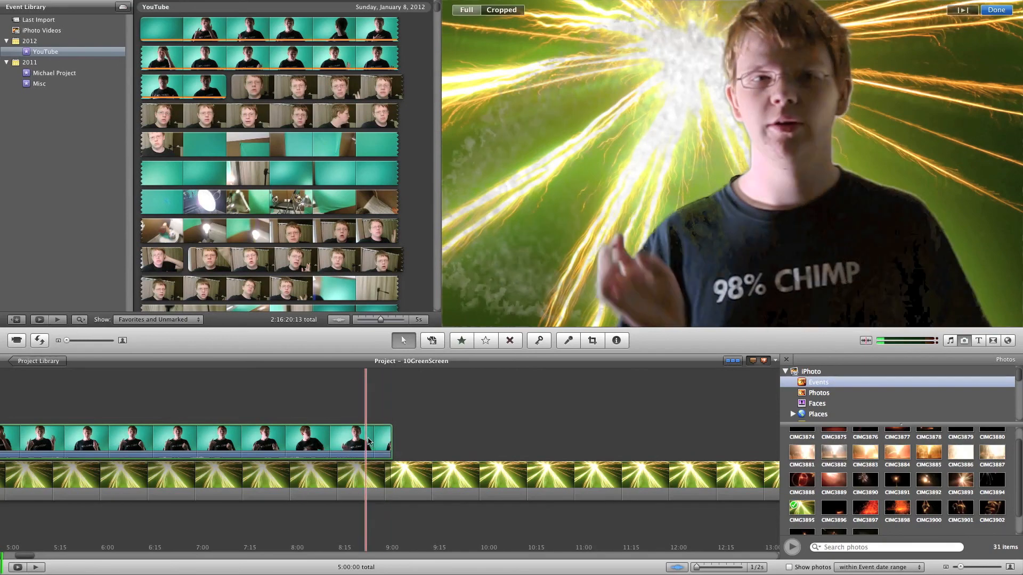